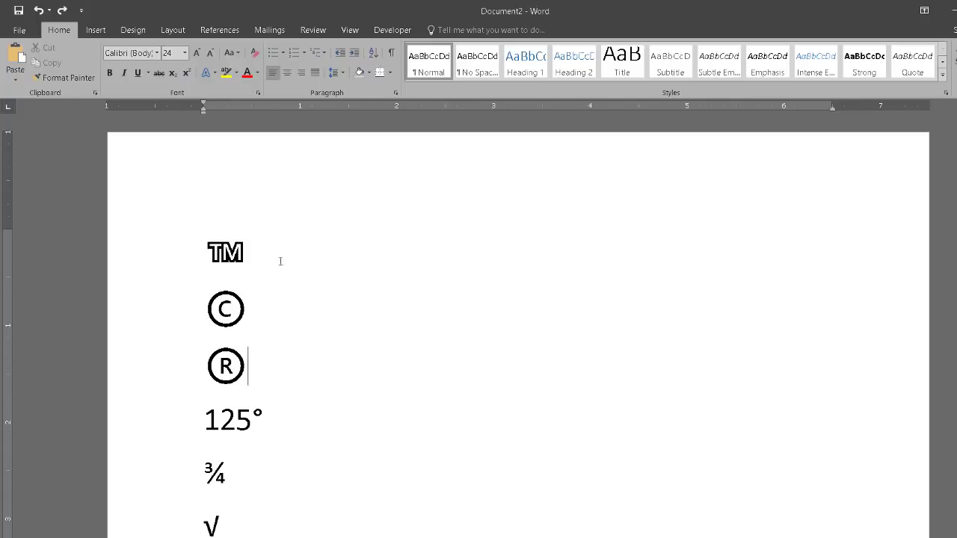
Place the insertion point at the end of the ™ line.
scroll(348, 261, down, 3)
click(265, 217)
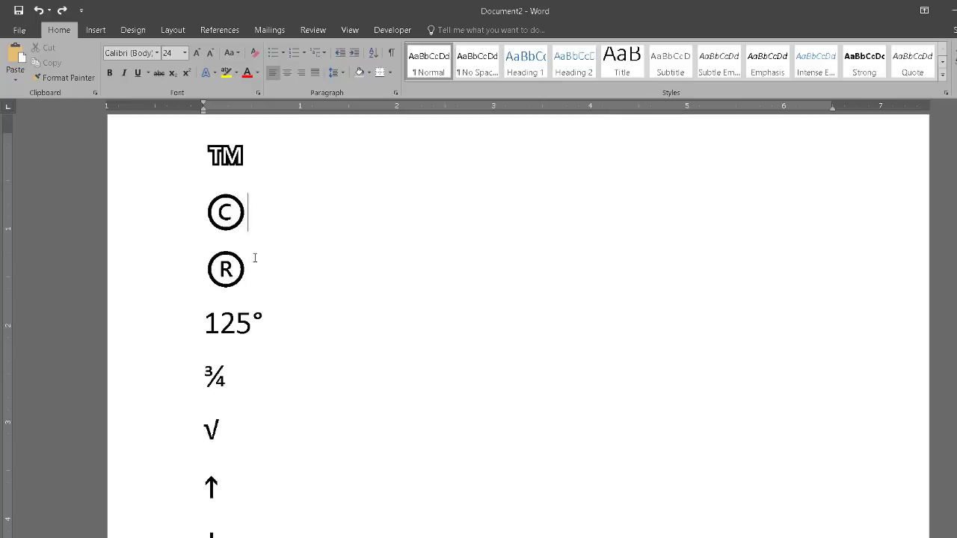
click(260, 266)
scroll(269, 277, down, 3)
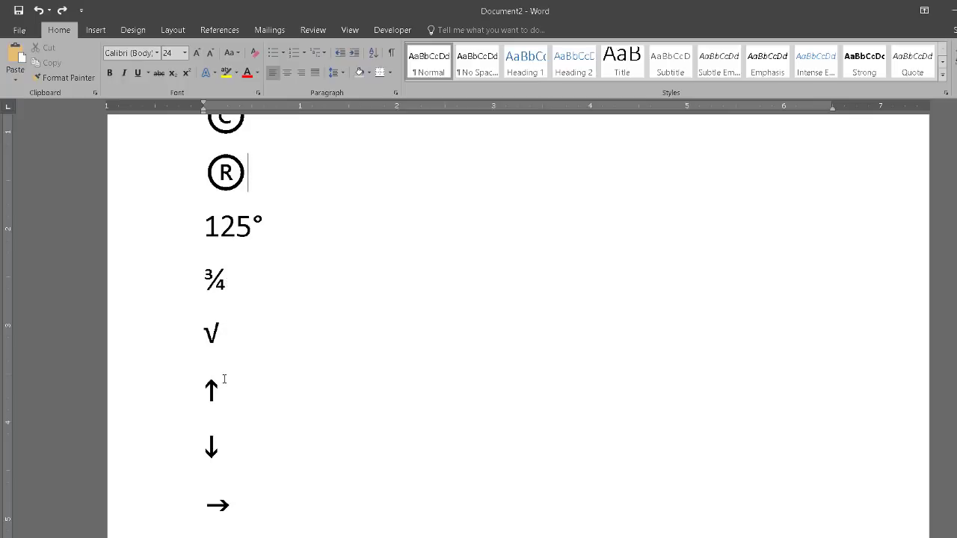
scroll(232, 427, down, 3)
scroll(232, 426, up, 3)
scroll(237, 427, up, 5)
scroll(327, 388, down, 5)
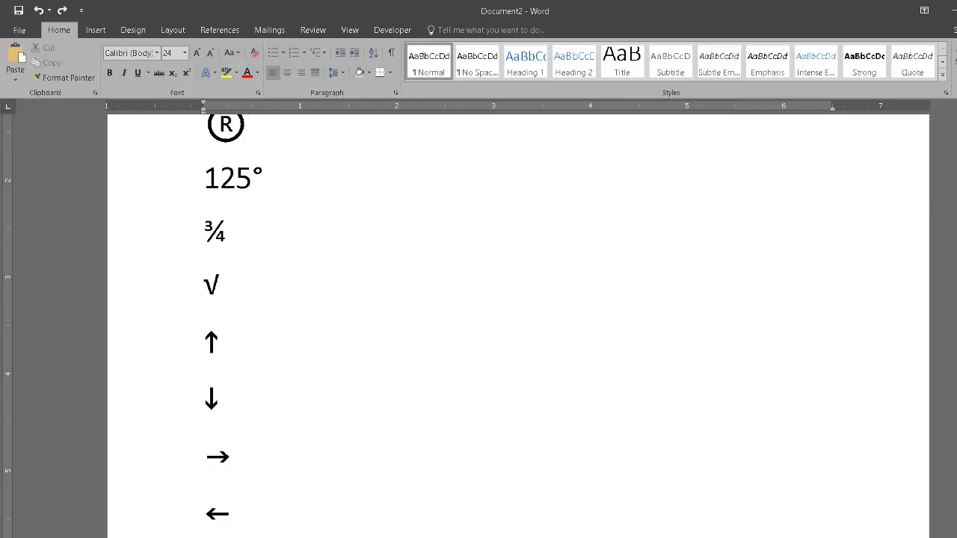
scroll(343, 349, up, 2)
scroll(343, 349, up, 3)
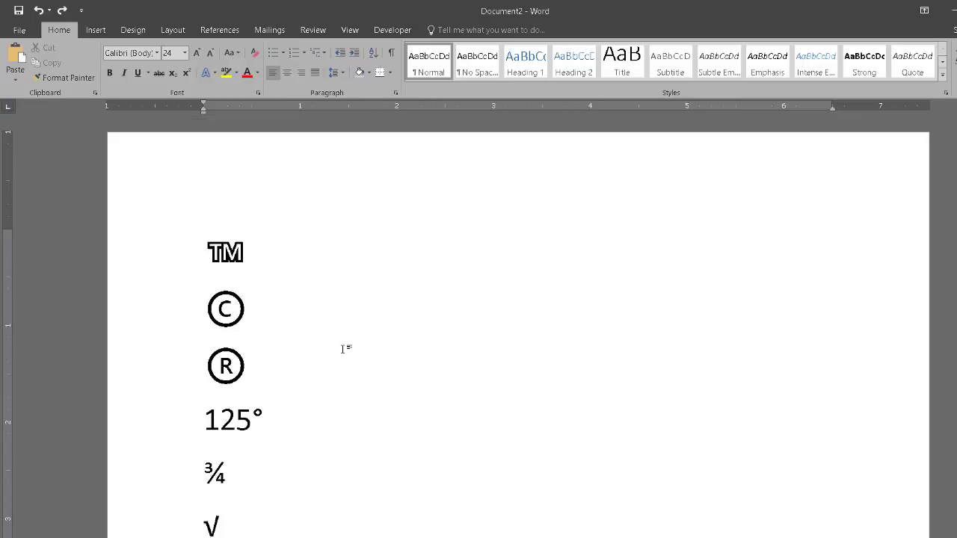
scroll(342, 349, down, 3)
scroll(344, 351, down, 1)
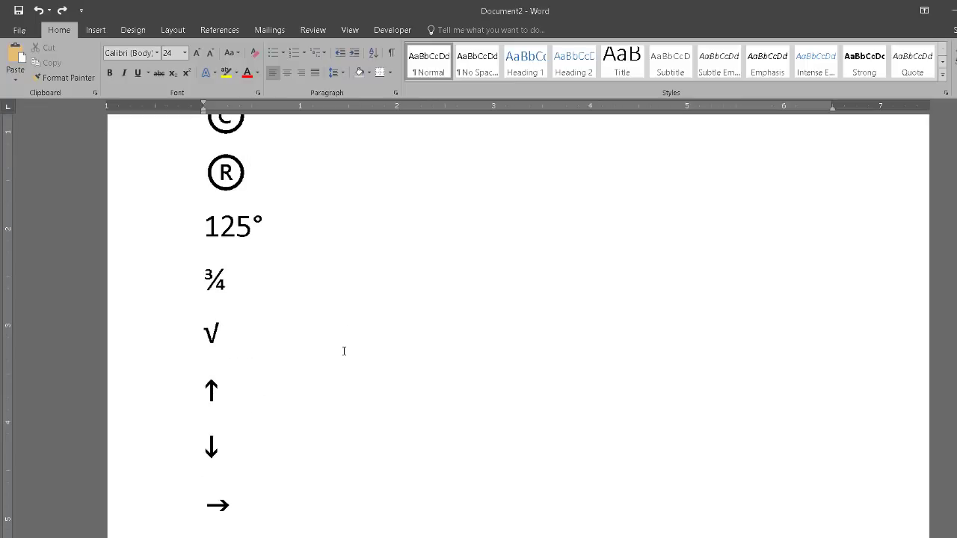
scroll(310, 350, up, 3)
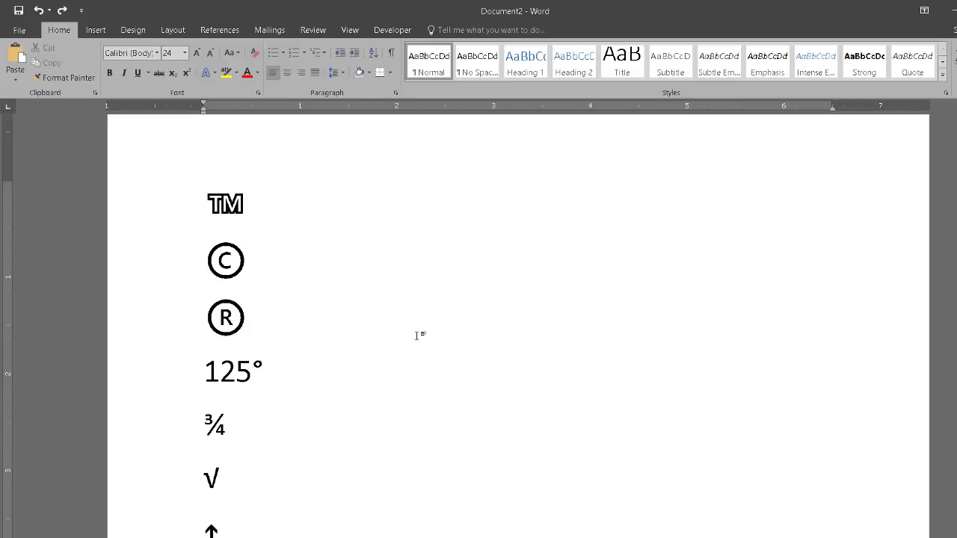
click(388, 325)
click(260, 212)
Add a second ™, © and ® after the originals, using Alt+0153, Alt+0169 and Alt+0174.
text(™)
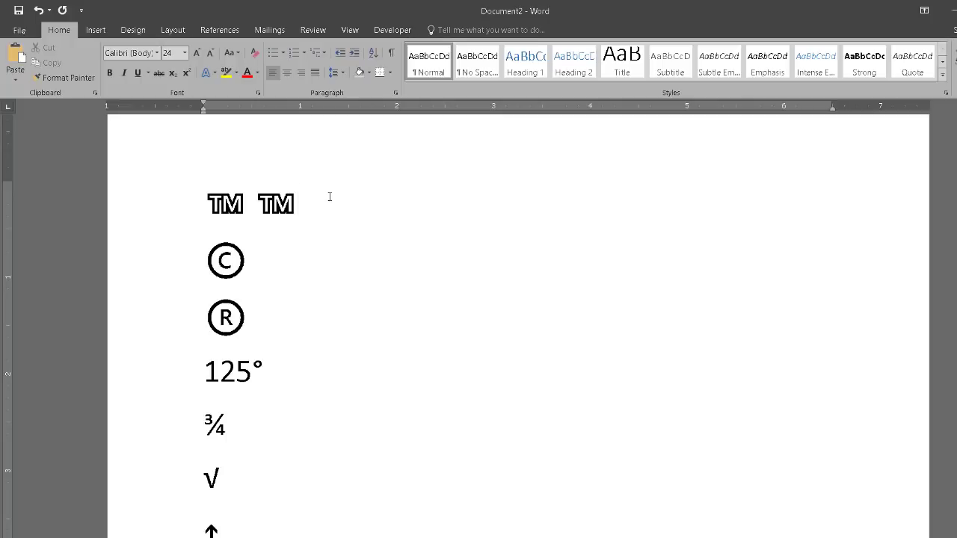
key(Down)
text(©)
key(Down)
key(alt)
text(®)
Make the degree line read '125° ° 25°' and the fraction line read '¾ ¾ ¾'.
key(Down)
text(°)
text(25)
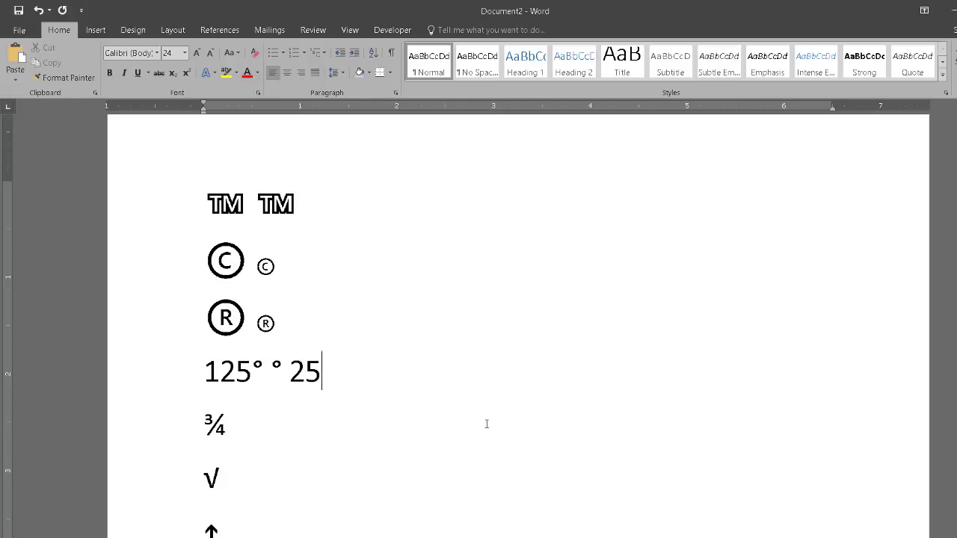
text(°)
click(287, 444)
text(¾)
text( ¾ ¾)
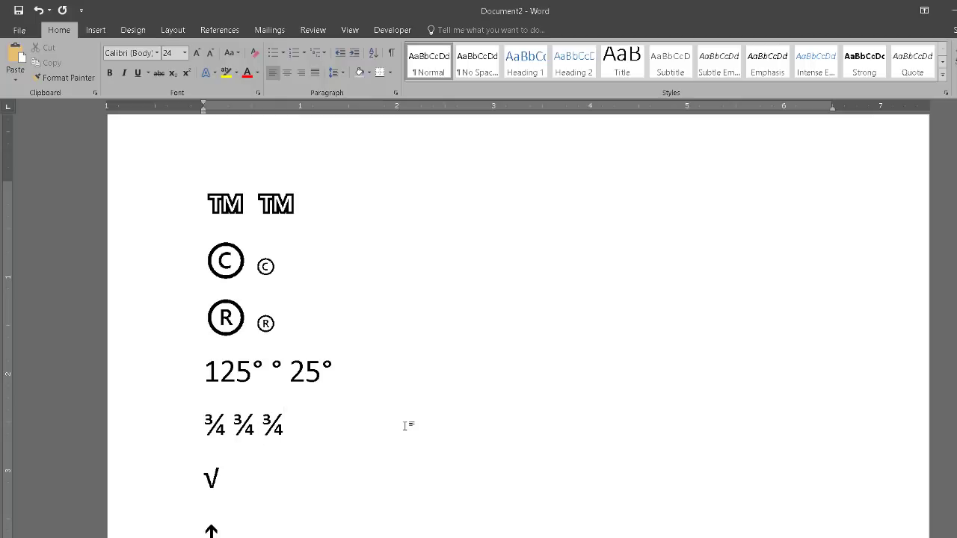
Add '√ √' after the √ symbol so the line shows three roots.
scroll(429, 448, down, 3)
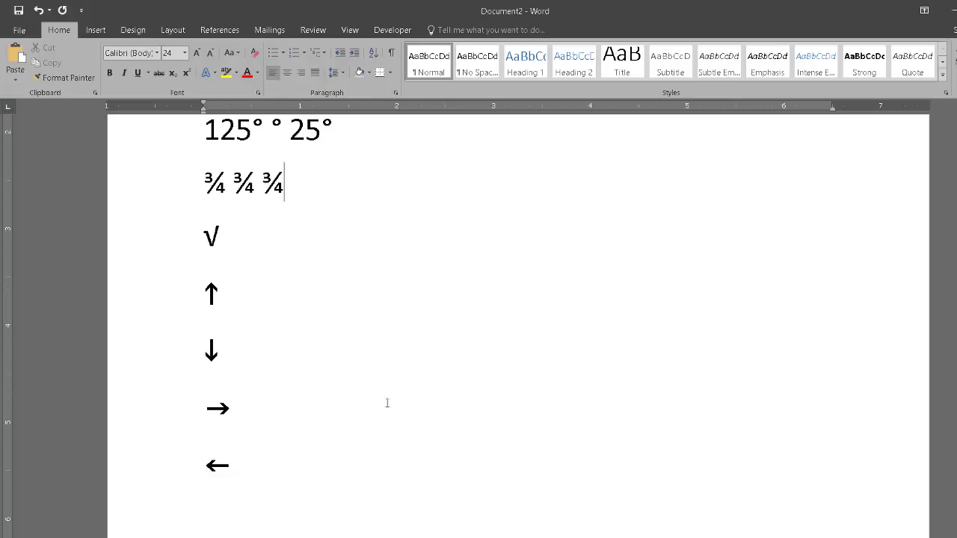
click(241, 236)
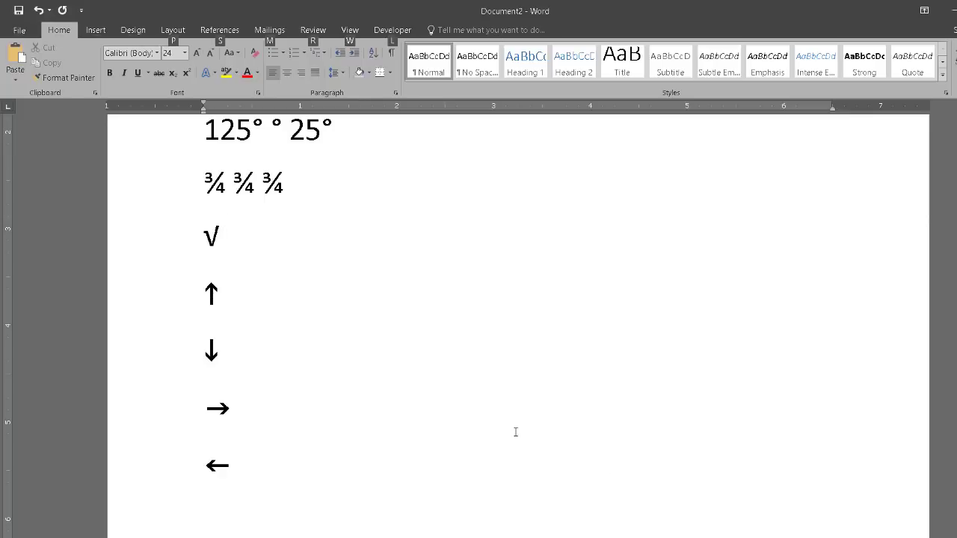
text( √)
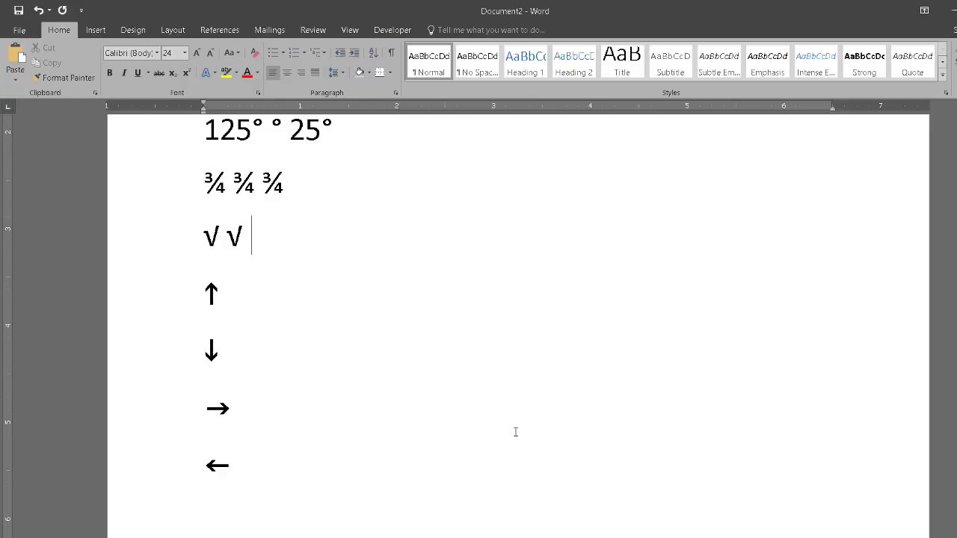
text( √)
Add a copy of ↑, ↓, → and ← using Alt+24, Alt+25, Alt+26 and Alt+27.
click(250, 310)
text(↑)
key(Down)
text(↓)
key(Down)
text(→)
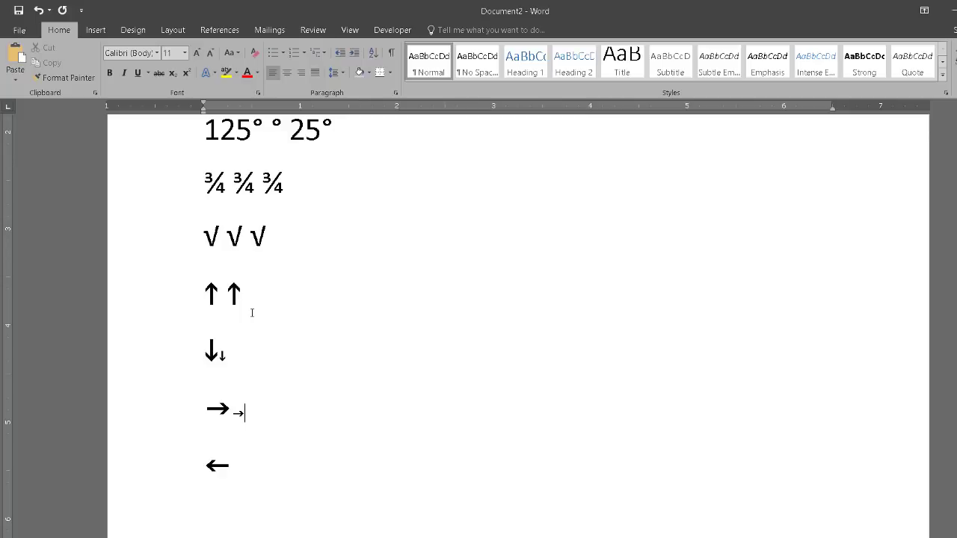
key(Down)
text(←)
In Document1, select the reference lines from 'Alt + 0153 = ™' to 'Alt + 26 = →'.
click(559, 465)
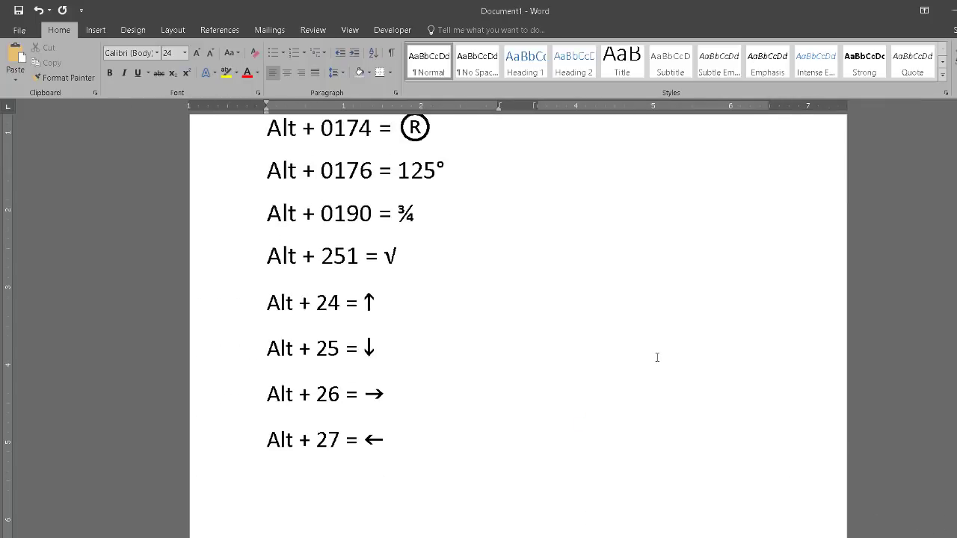
scroll(655, 356, up, 2)
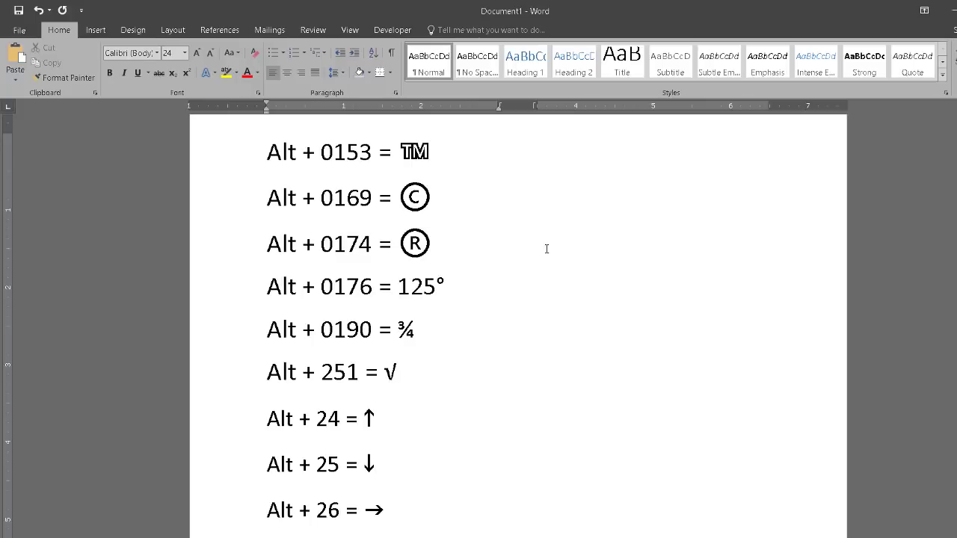
scroll(547, 249, down, 1)
scroll(546, 249, down, 1)
scroll(546, 249, up, 3)
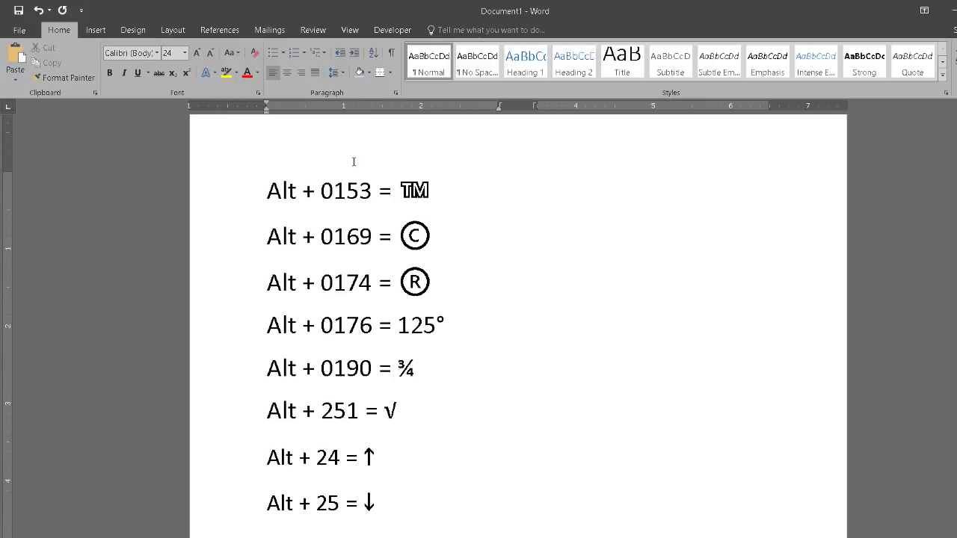
mouse_move(267, 187)
mouse_down()
mouse_move(410, 501)
mouse_move(399, 523)
mouse_up()
click(472, 270)
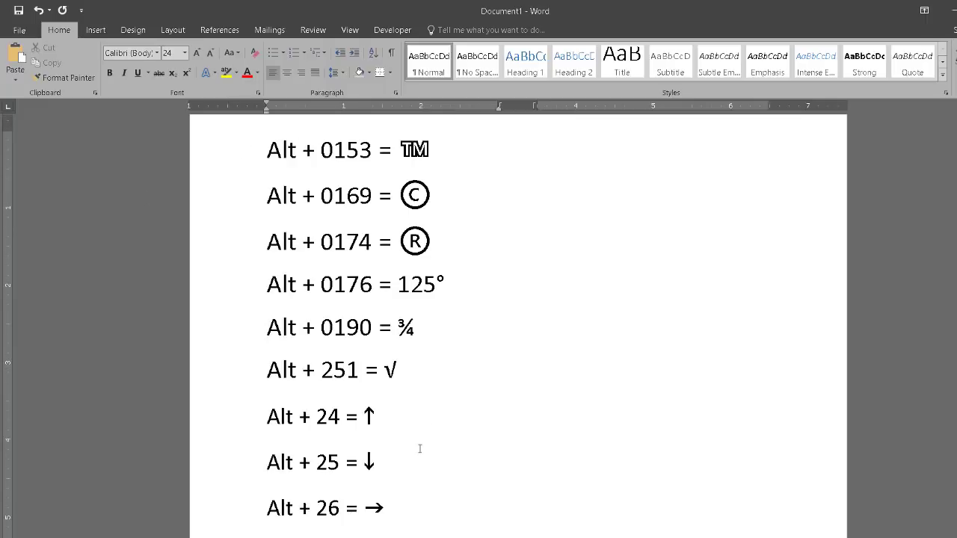
drag(393, 508, 266, 153)
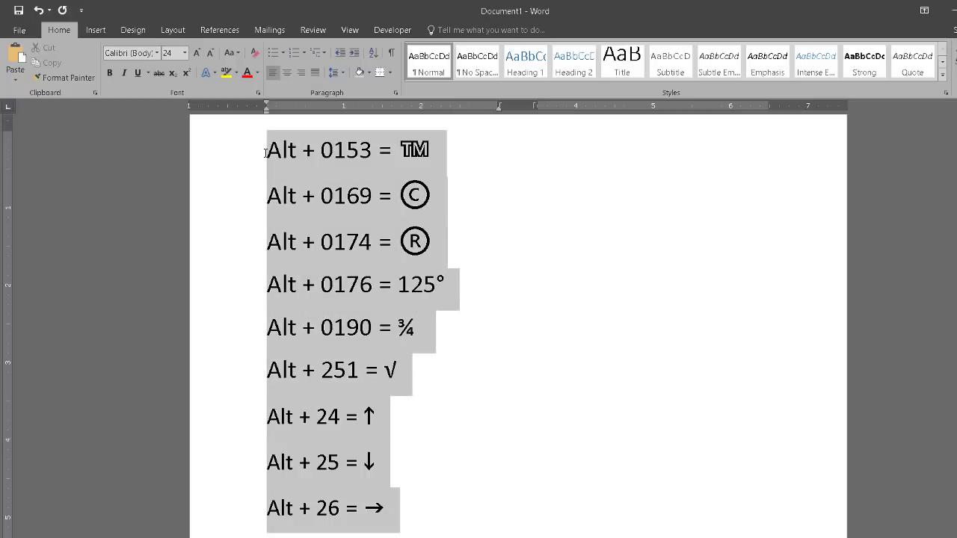